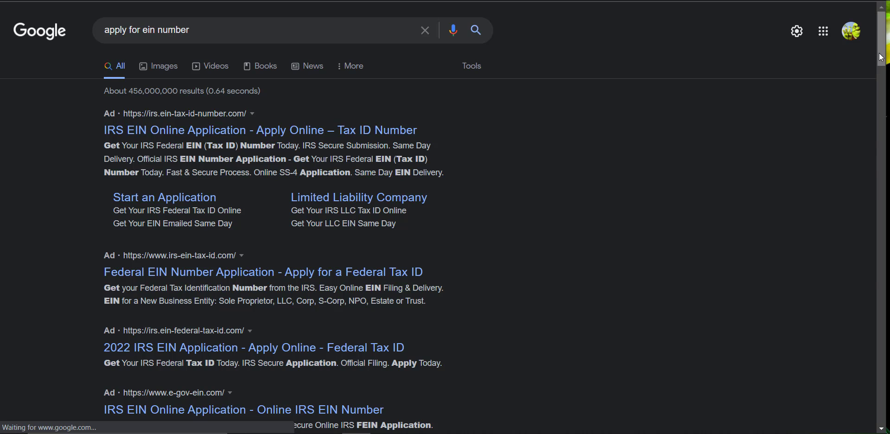
Scroll the 'apply for ein number' results down to the irs.gov EIN online application link.
drag(882, 58, 882, 90)
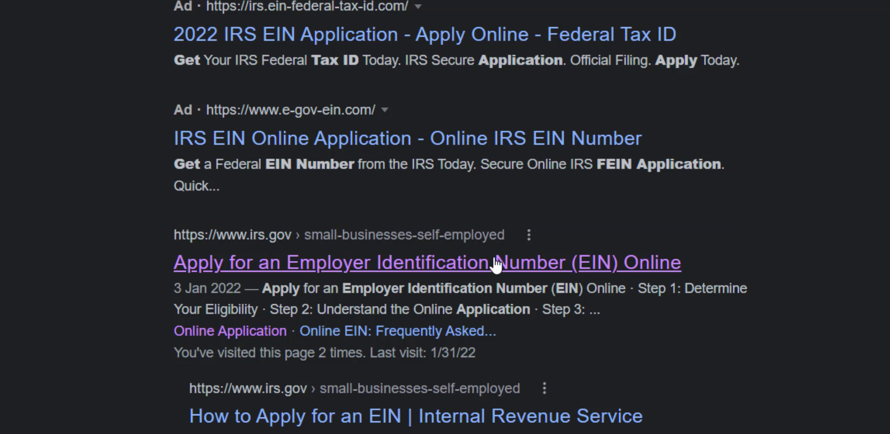
Open the irs.gov 'Apply for an EIN Online' page and launch Apply Online Now.
click(496, 264)
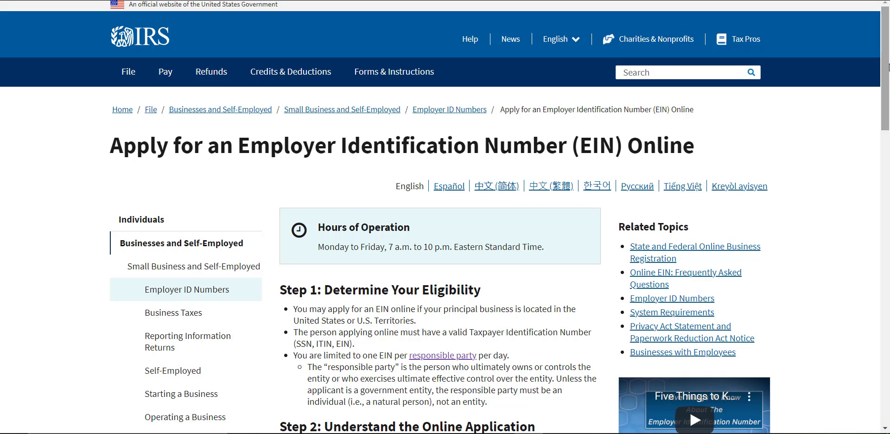
drag(889, 67, 889, 116)
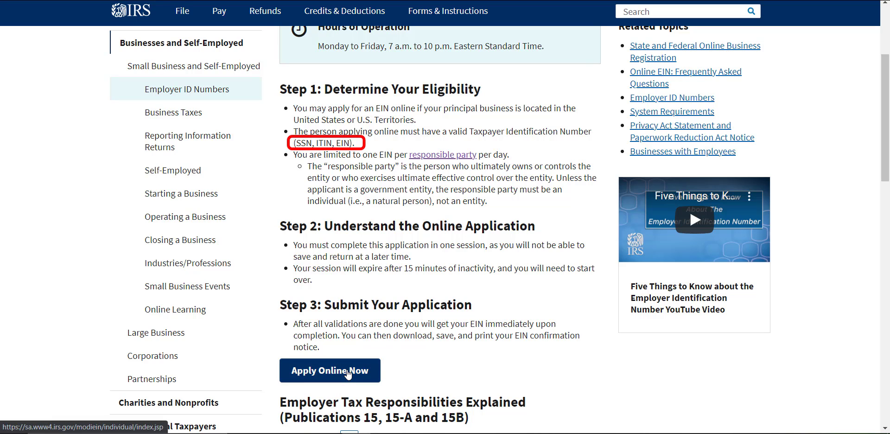
click(348, 374)
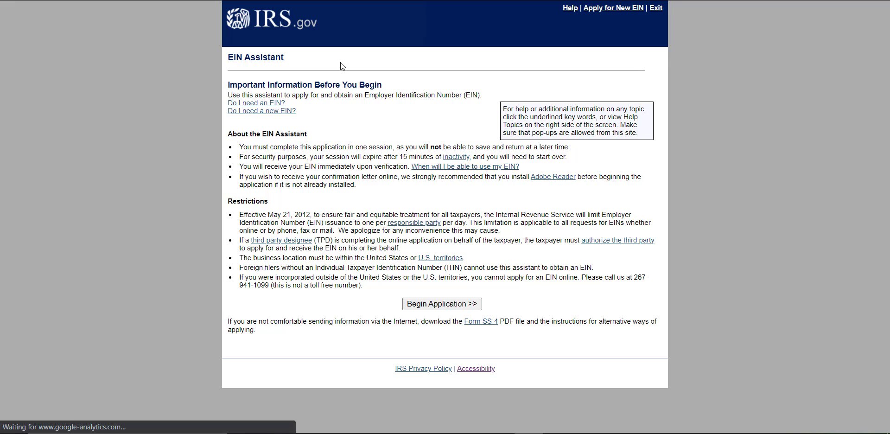
Begin the EIN application and select Sole Proprietor as the legal structure.
click(437, 304)
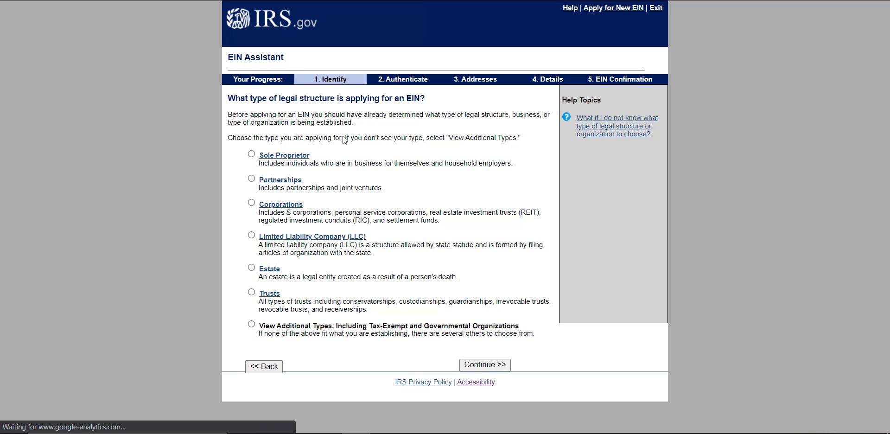
click(252, 154)
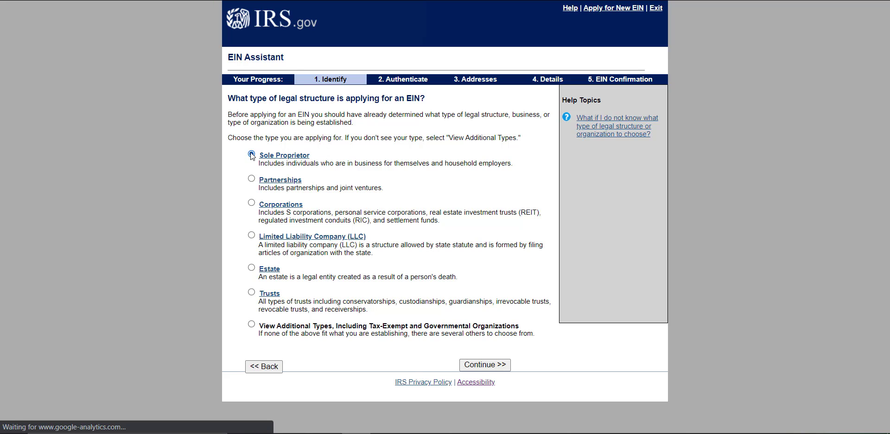
click(485, 365)
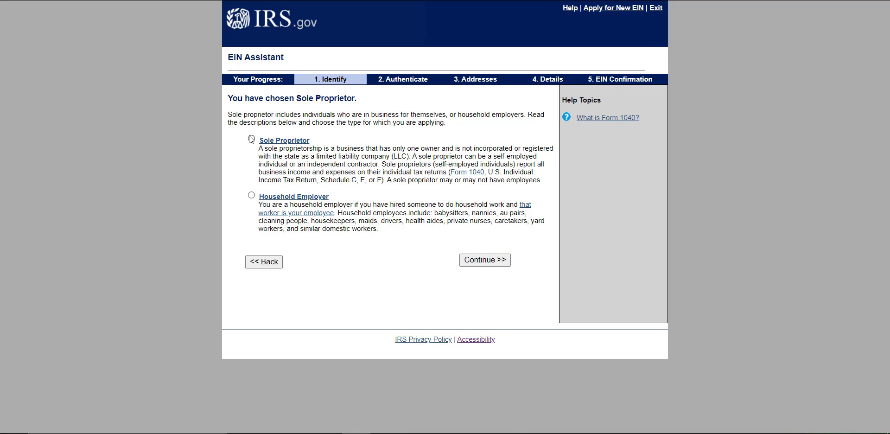
Confirm Sole Proprietor as the type and give 'Started a new business' as the reason.
click(250, 139)
click(486, 260)
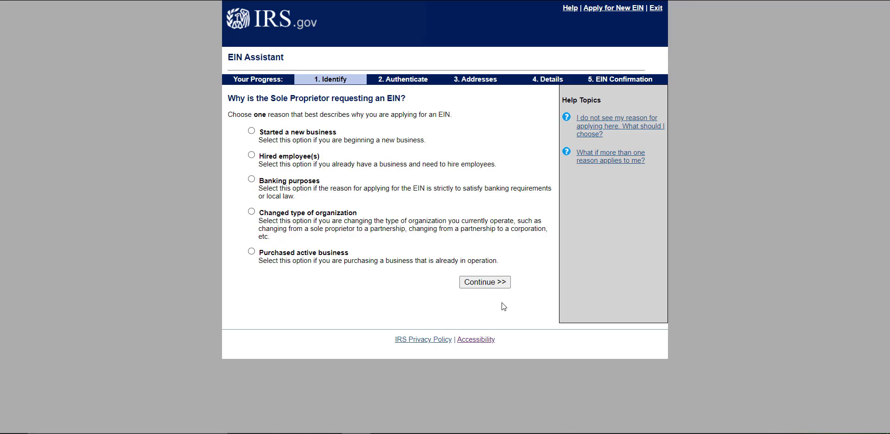
click(307, 132)
click(488, 283)
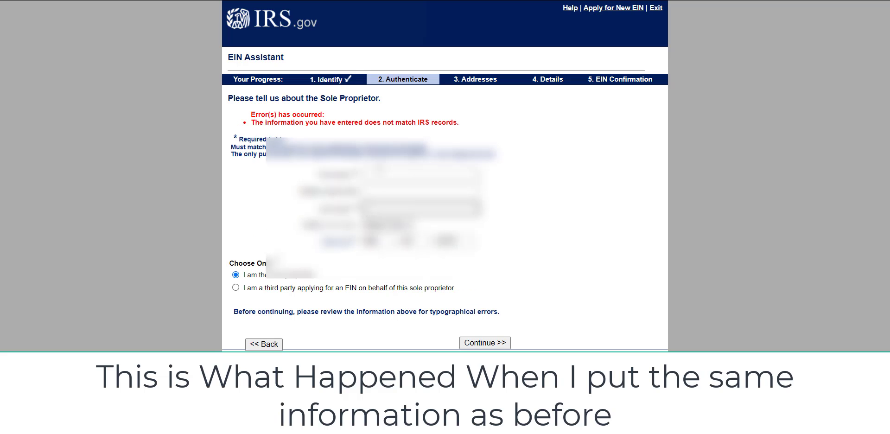
Refill the name fields from the saved autofill entry and resubmit the sole proprietor details.
click(399, 197)
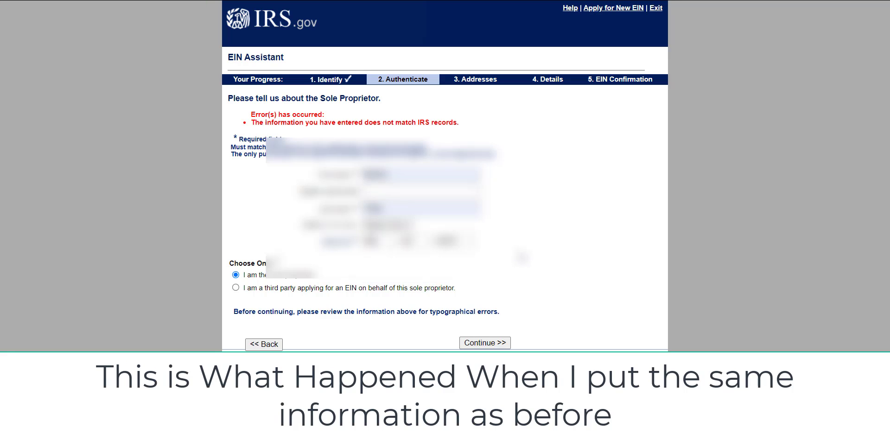
click(478, 342)
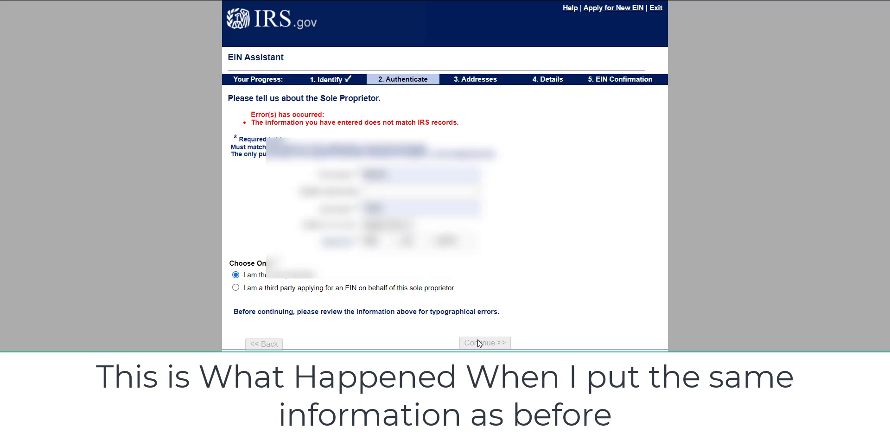